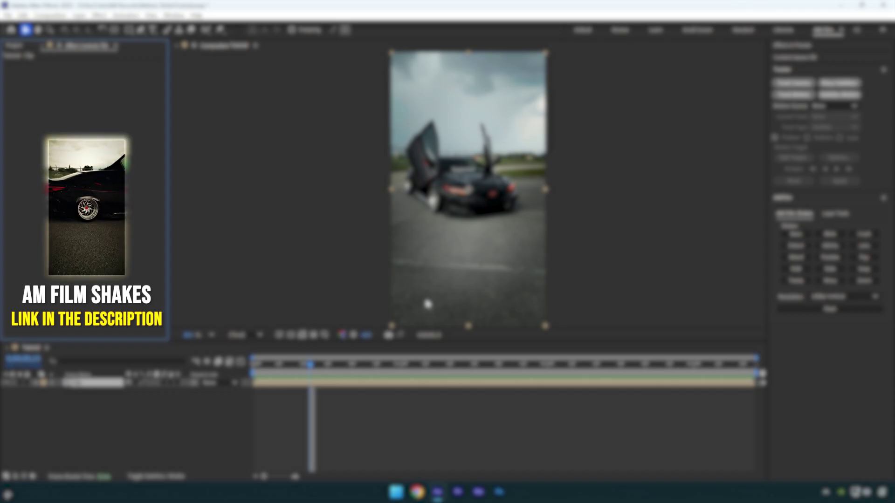
- Apply 3D Camera Tracker to the Clip layer and start the camera analysis
left_click(793, 82)
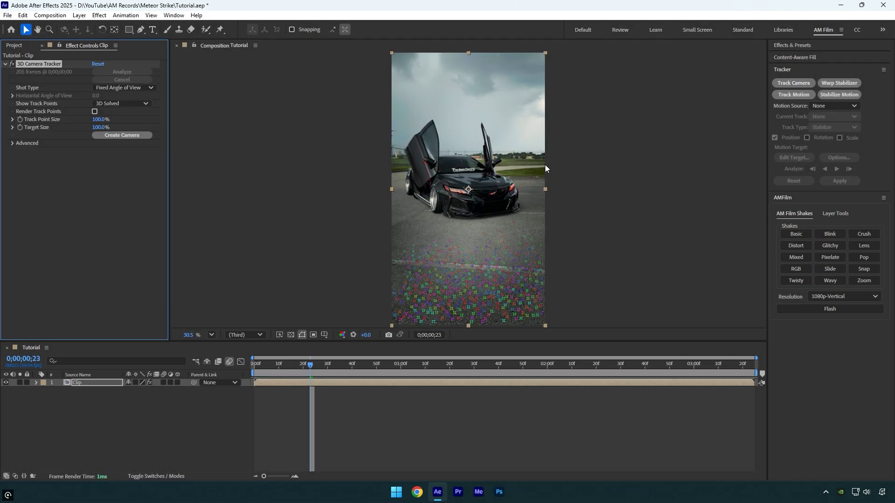
- Create Track Null 1 and a 3D Tracker Camera from three track points on the roofline
scroll(476, 140, "up", 7)
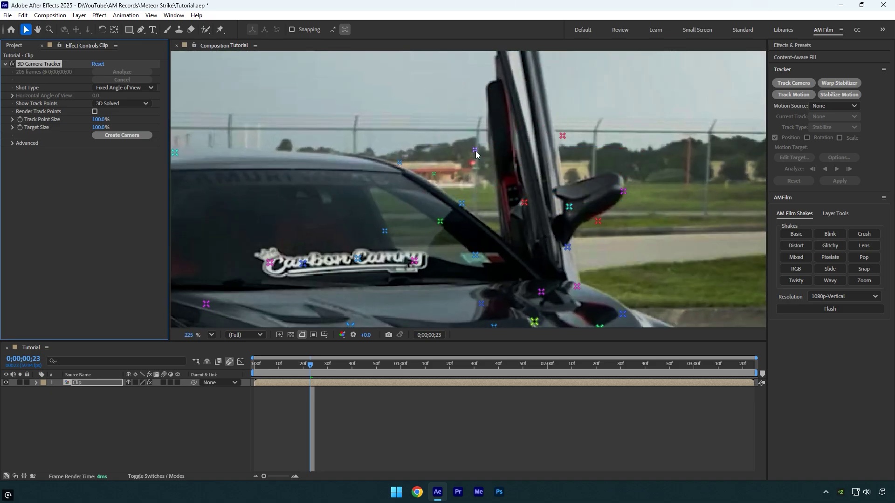
left_click(434, 175)
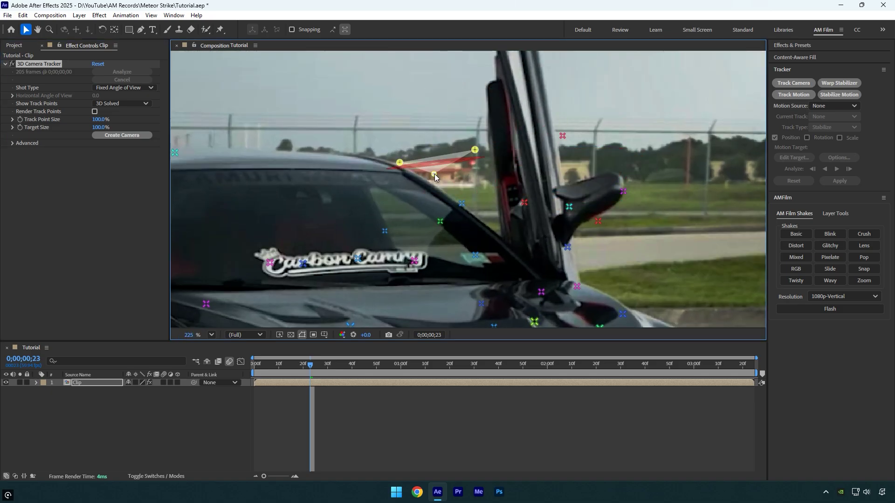
right_click(434, 174)
left_click(478, 185)
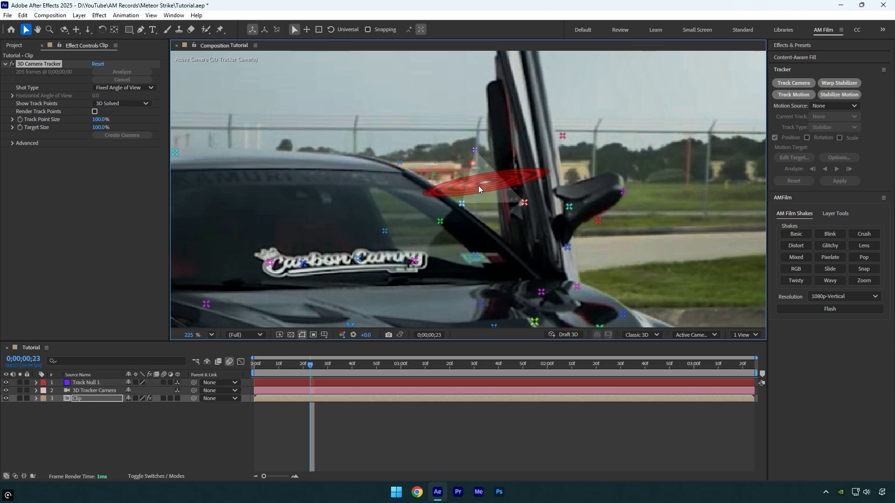
key("shift+slash")
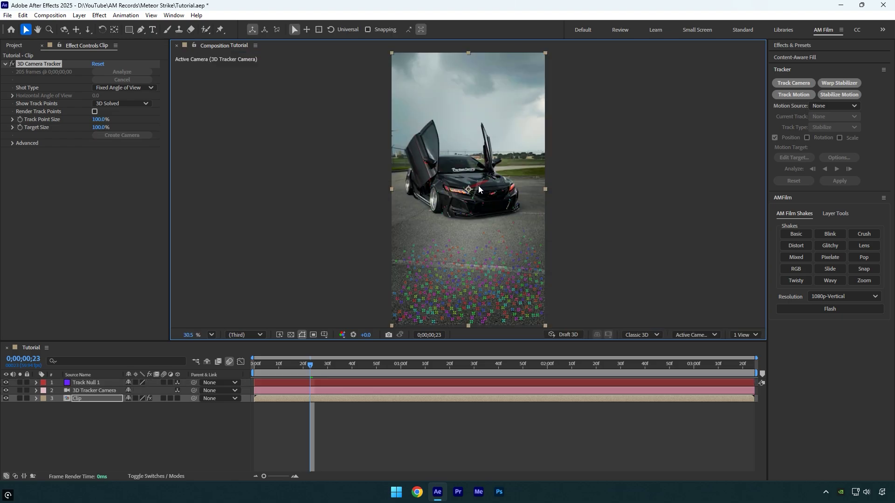
- Drag Meteor.mov from the VFX folder to the top of the Tutorial timeline
left_click(14, 45)
left_click_drag(35, 160, 84, 381)
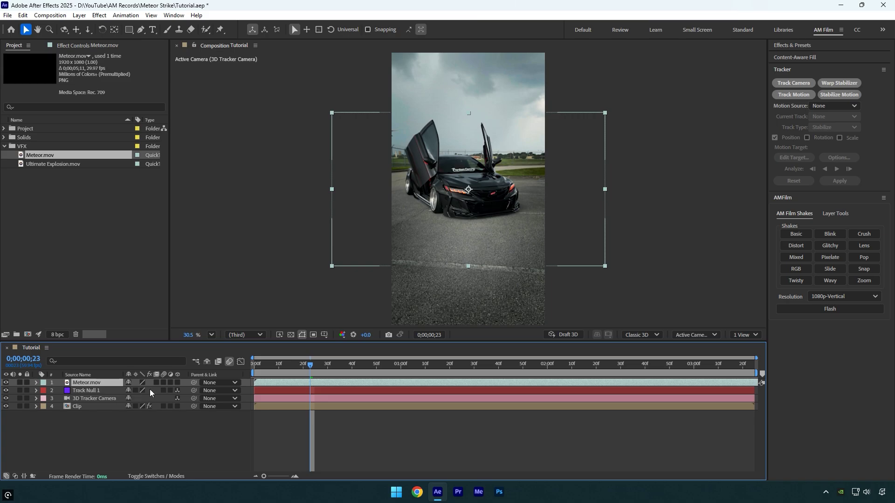
- Make Meteor.mov 3D and give it Track Null 1's position (-2487.6, -3553.3, 28539.7)
left_click(179, 384)
left_click(97, 390)
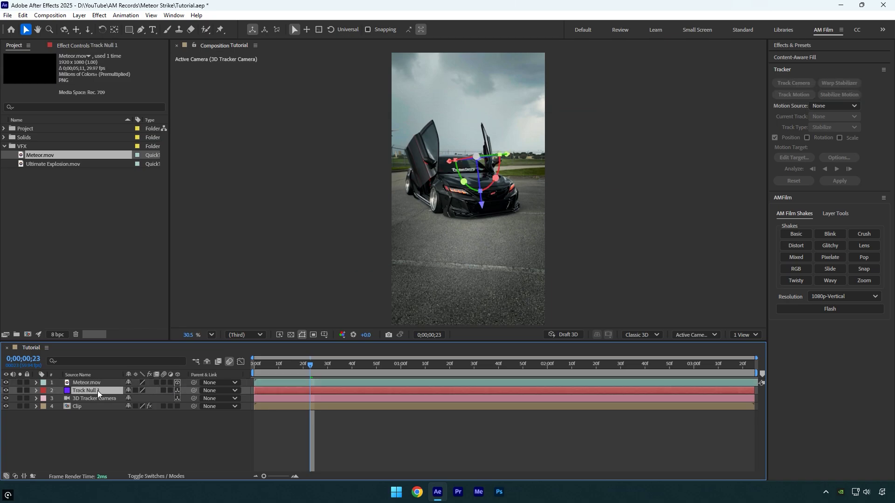
key("p")
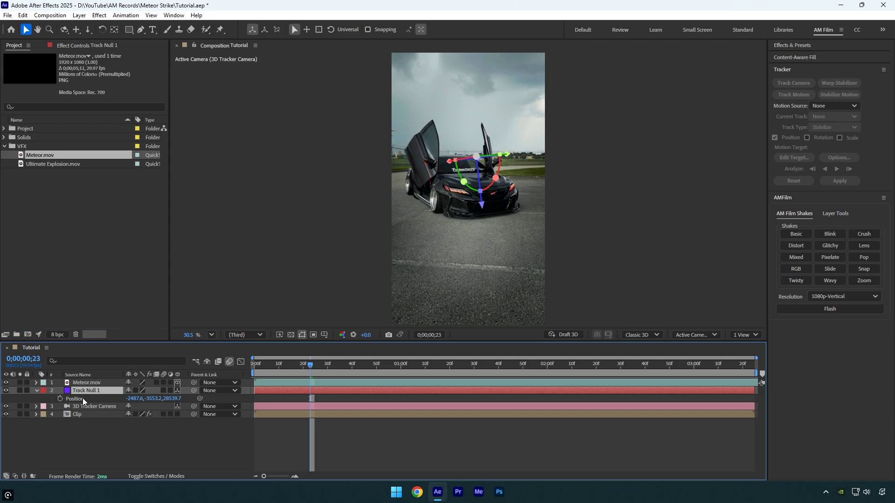
left_click(83, 384)
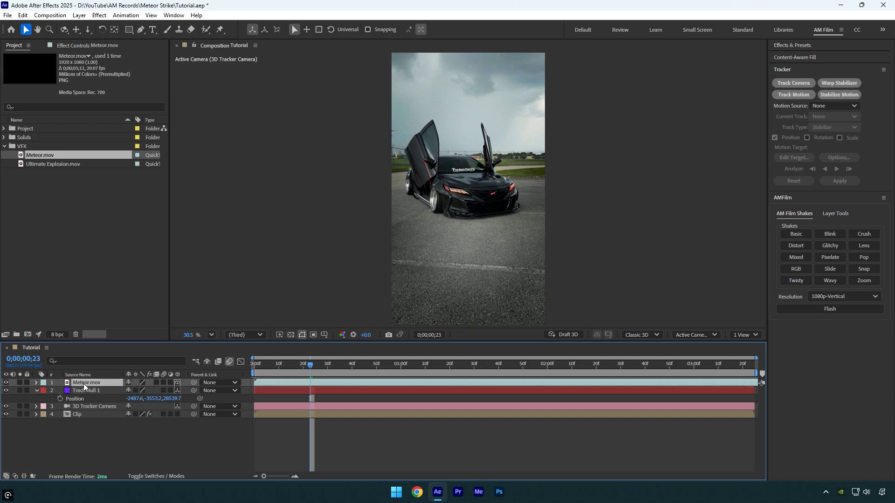
left_click(83, 383)
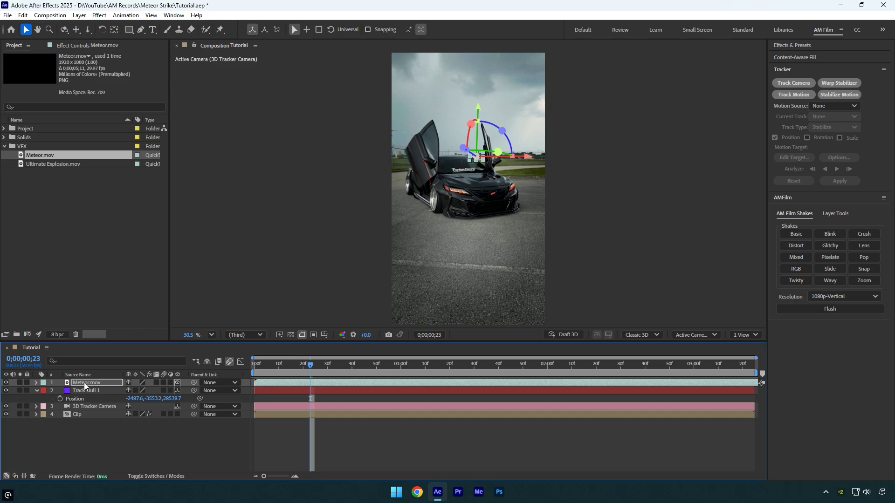
- Scale Meteor.mov to 2241.4 and tilt it about 8.75 degrees so its streak hits the car
key("s")
left_click_drag(200, 391, 212, 393)
left_click_drag(310, 366, 483, 368)
left_click_drag(503, 171, 487, 179)
left_click_drag(483, 364, 554, 364)
left_click_drag(463, 241, 480, 321)
mouse_move(554, 364)
left_mouse_down()
mouse_move(457, 364)
mouse_move(565, 359)
left_mouse_up()
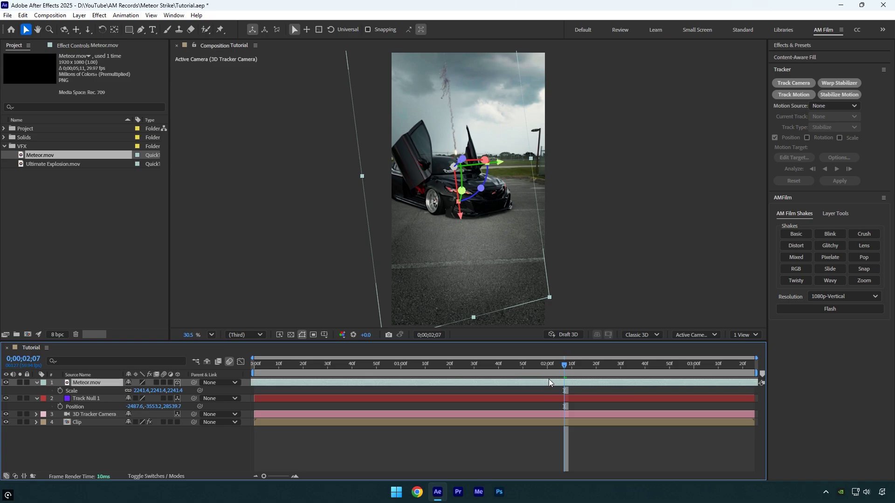
key("Home")
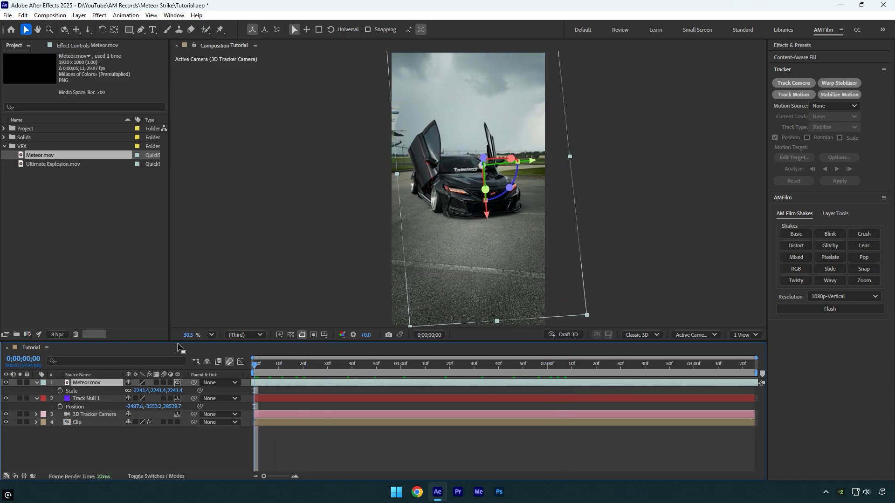
key("space")
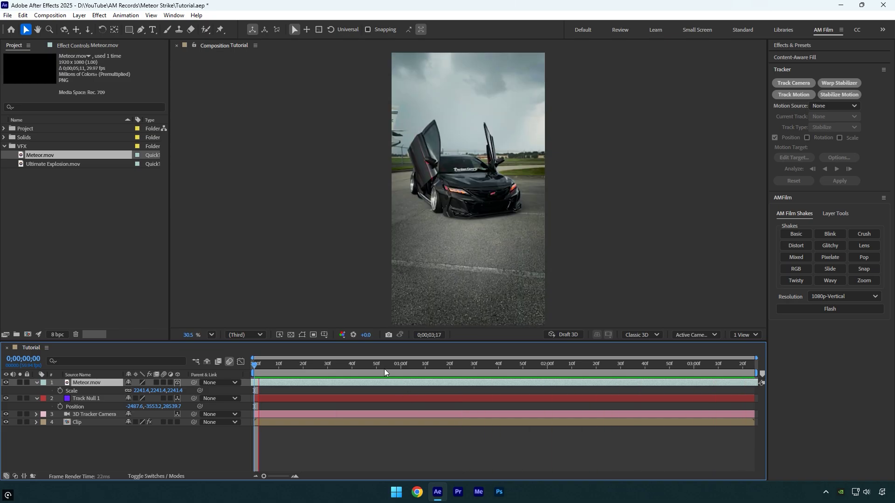
key("space")
left_click_drag(474, 371, 700, 371)
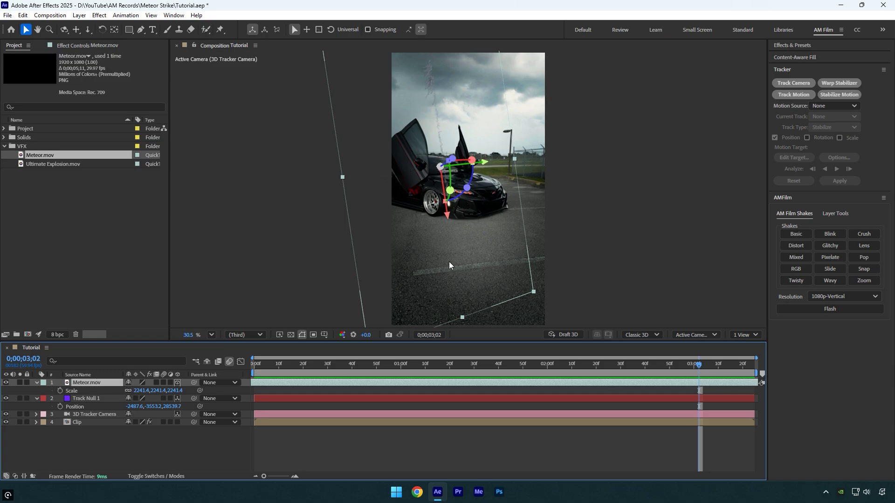
mouse_move(566, 364)
left_mouse_down()
mouse_move(625, 372)
mouse_move(530, 372)
mouse_move(574, 368)
left_mouse_up()
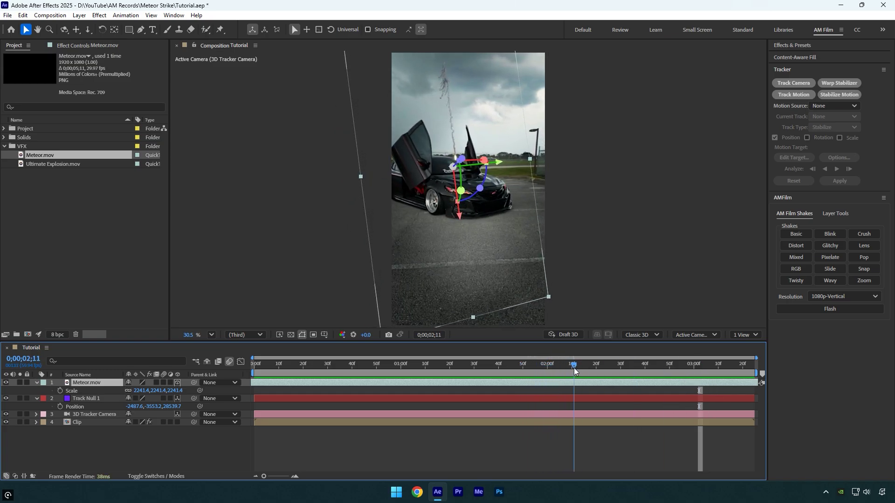
- Draw a rectangular Subtract mask over the meteor's lower area with a 20-pixel feather
left_click(129, 30)
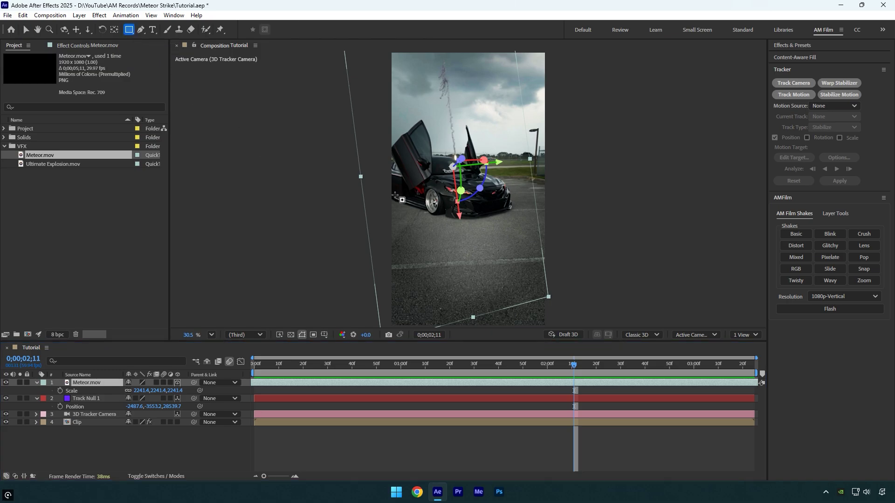
left_click_drag(396, 186, 527, 247)
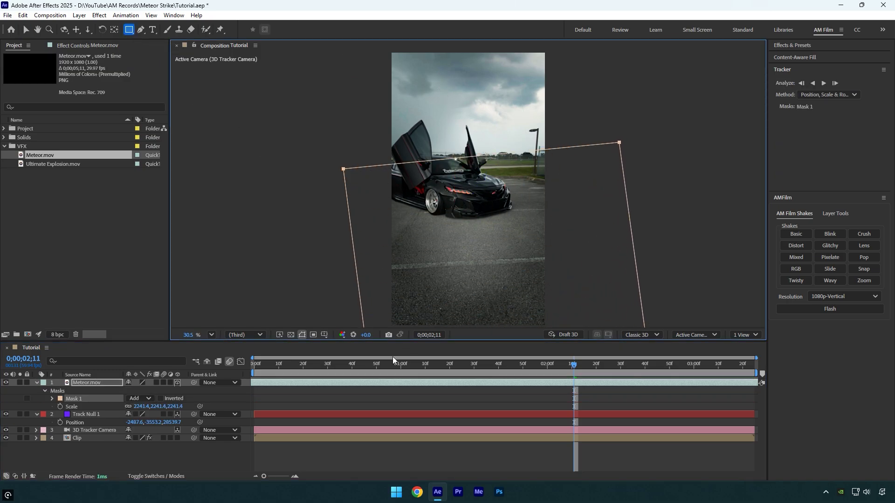
left_click(140, 399)
left_click(162, 429)
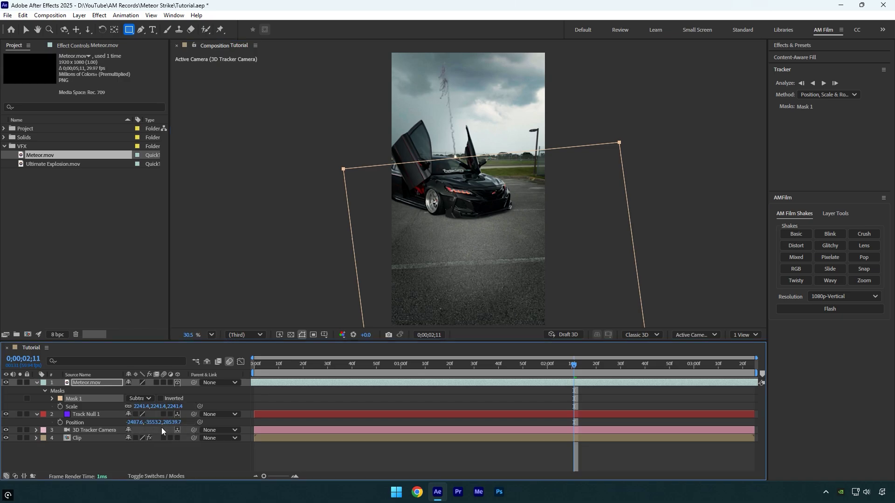
key("f")
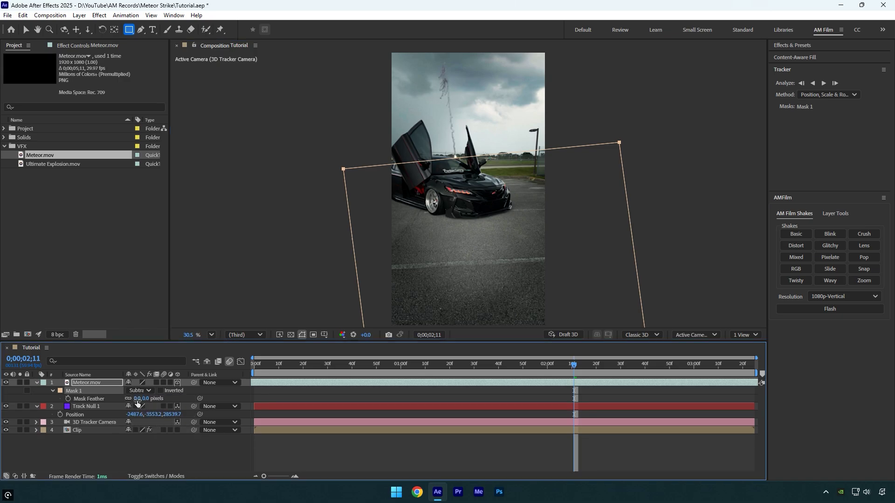
left_click(136, 398)
type("20")
key("Return")
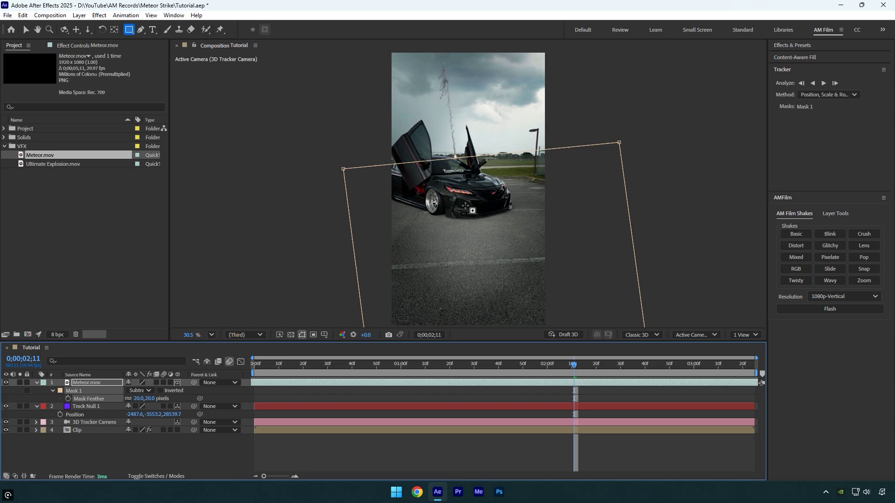
left_click_drag(558, 363, 508, 377)
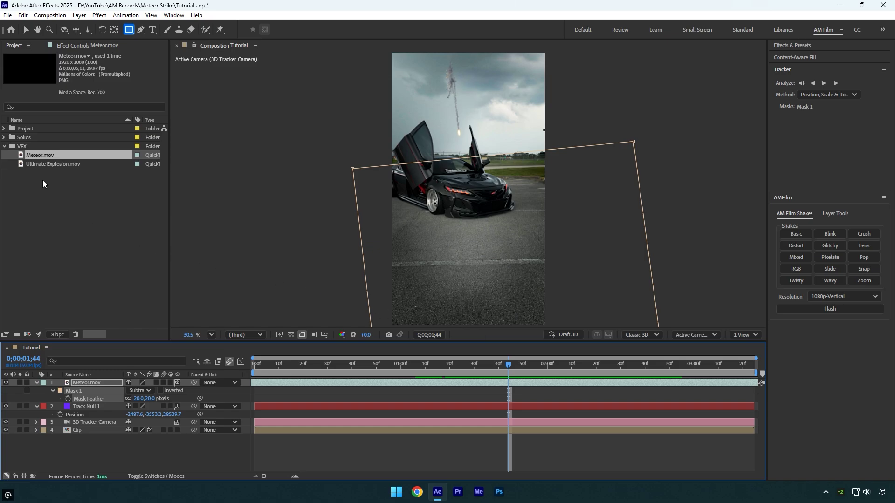
- Add Ultimate Explosion.mov as a 3D layer at Track Null 1's position
left_click_drag(27, 162, 81, 381)
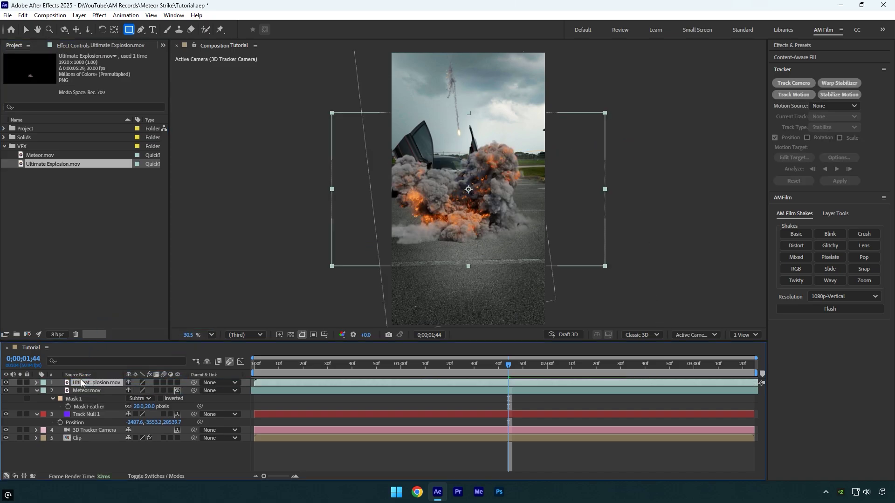
left_click(178, 383)
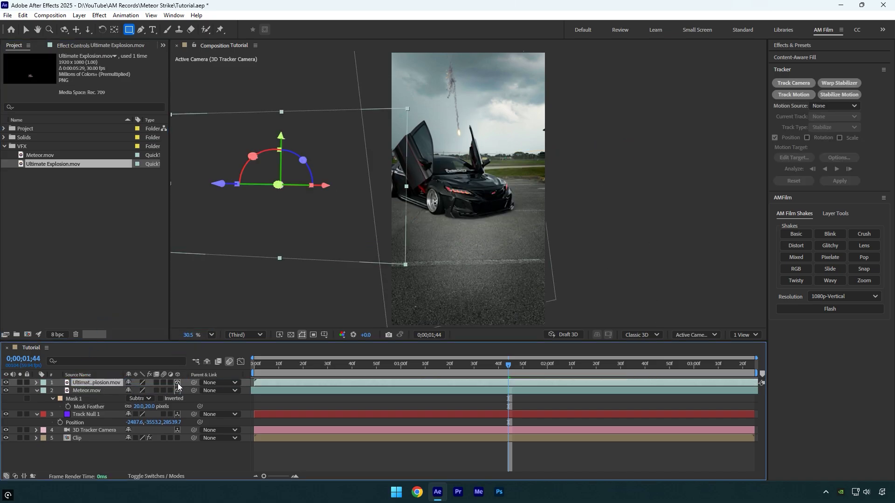
left_click(75, 423)
key("ctrl+c")
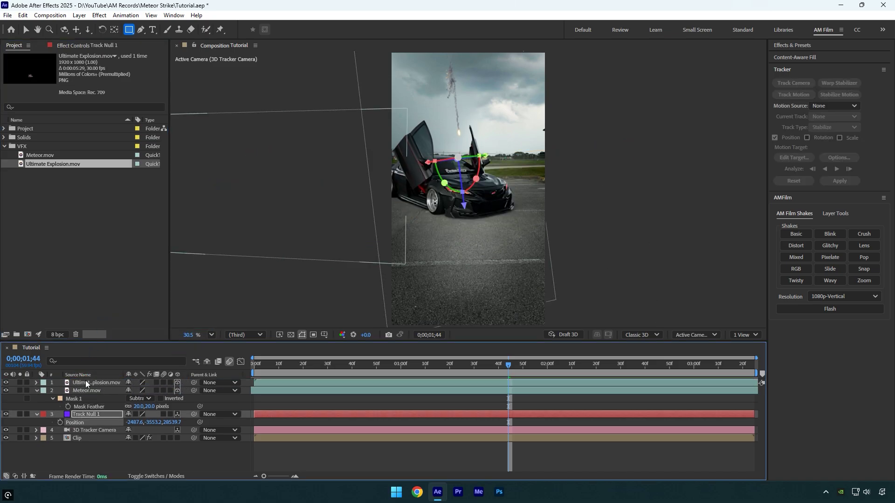
left_click(86, 383)
key("ctrl+v")
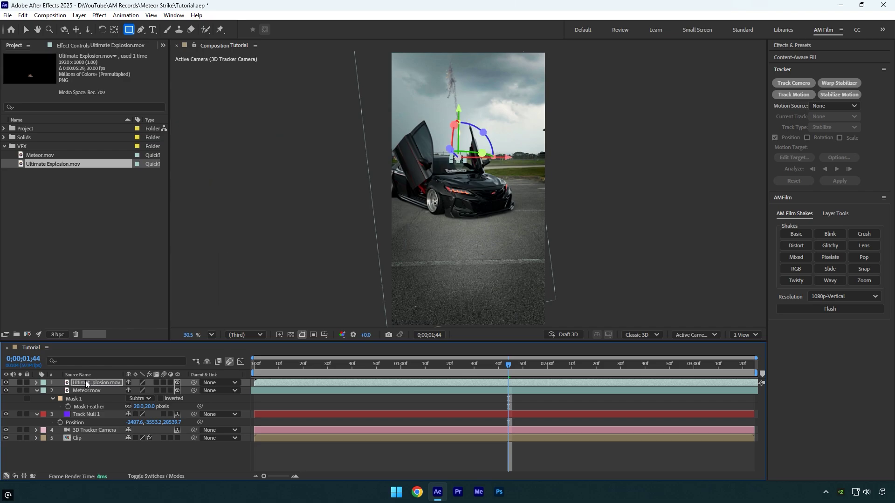
- Scale the explosion to 1425, start it at the impact frame, and nudge it along X
key("s")
left_click_drag(140, 390, 211, 390)
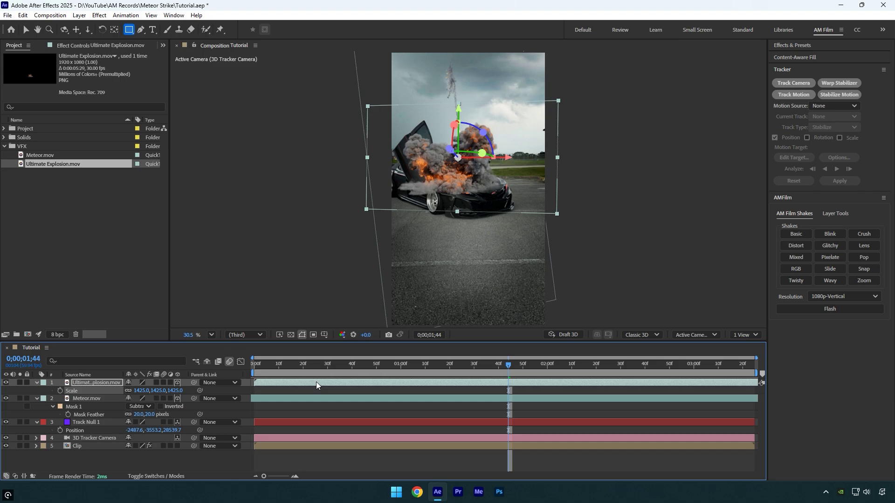
left_click_drag(316, 382, 619, 375)
left_click_drag(509, 366, 567, 381)
key("v")
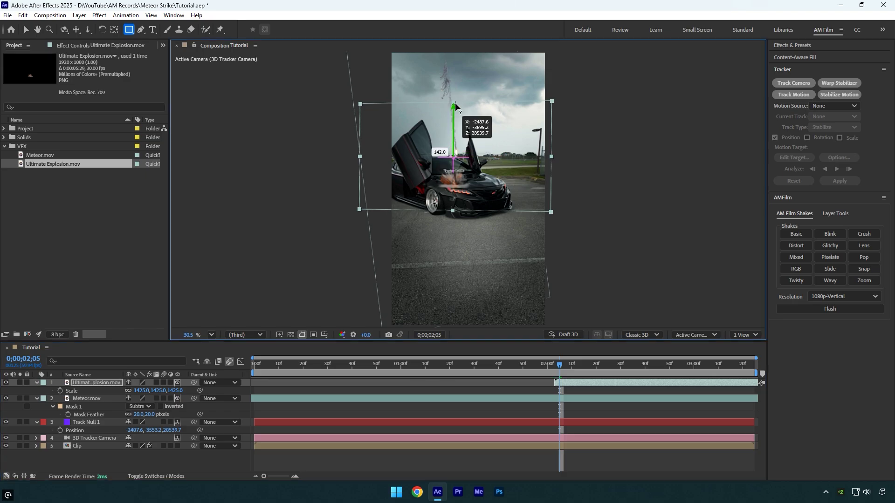
left_click_drag(455, 140, 463, 85)
left_click_drag(560, 367, 456, 354)
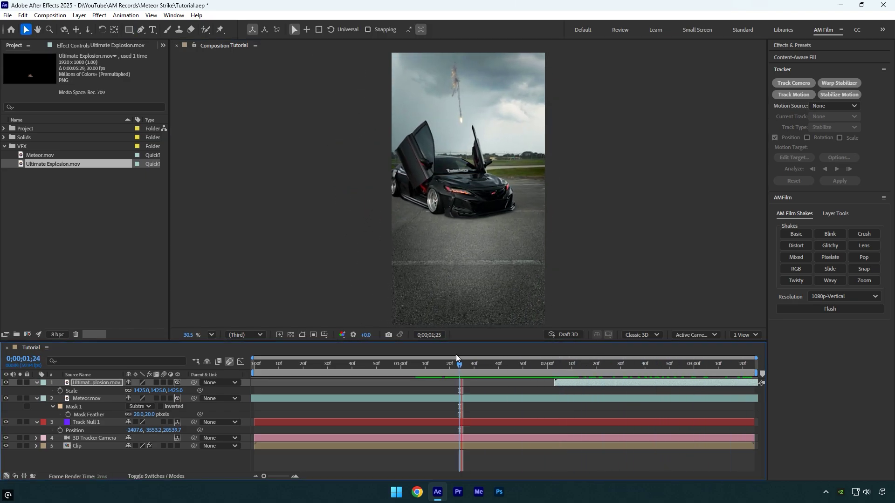
left_click_drag(561, 368, 605, 369)
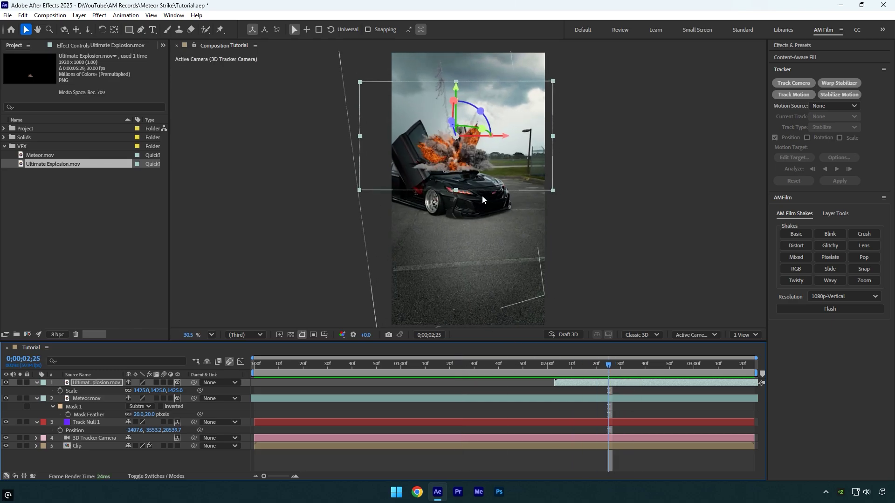
- Duplicate the Clip layer, move the copy to the top, and delete its 3D Camera Tracker
left_click(83, 447)
key("ctrl+d")
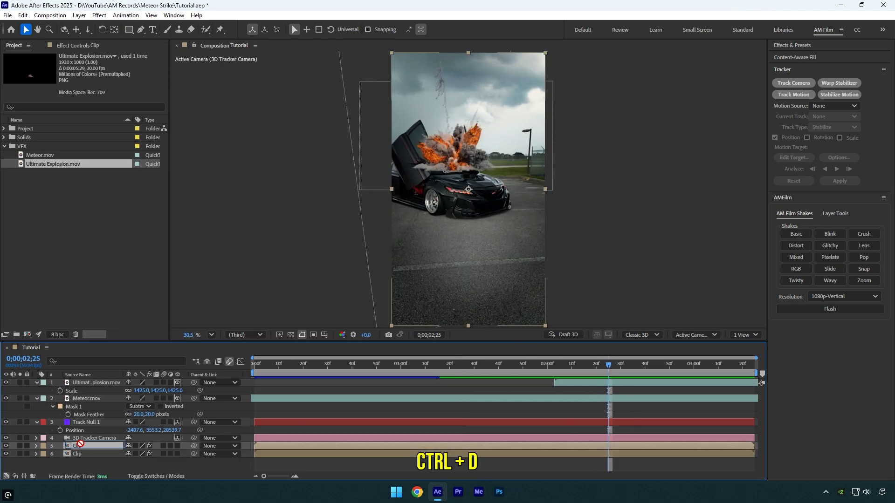
left_click_drag(83, 382, 83, 381)
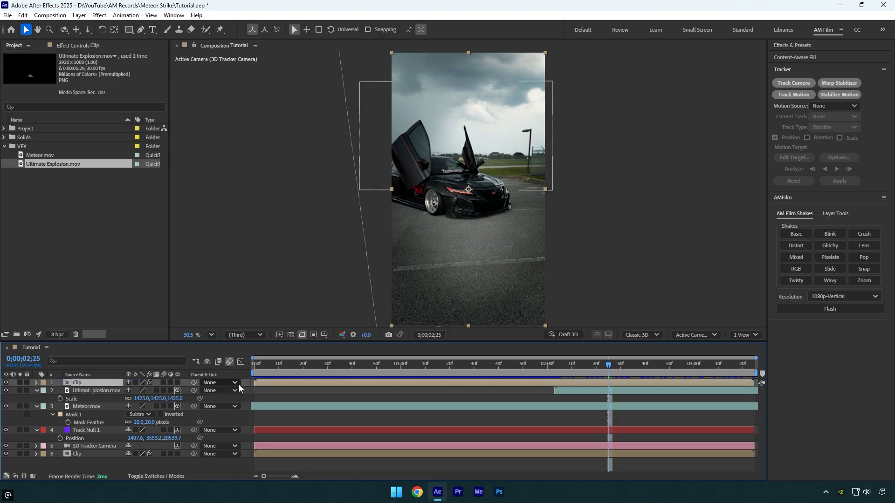
left_click_drag(284, 367, 239, 368)
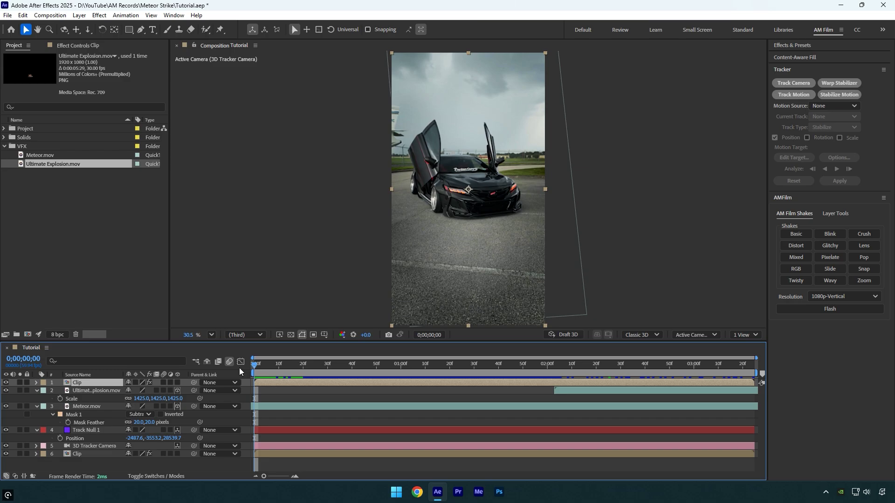
left_click(80, 45)
left_click(42, 64)
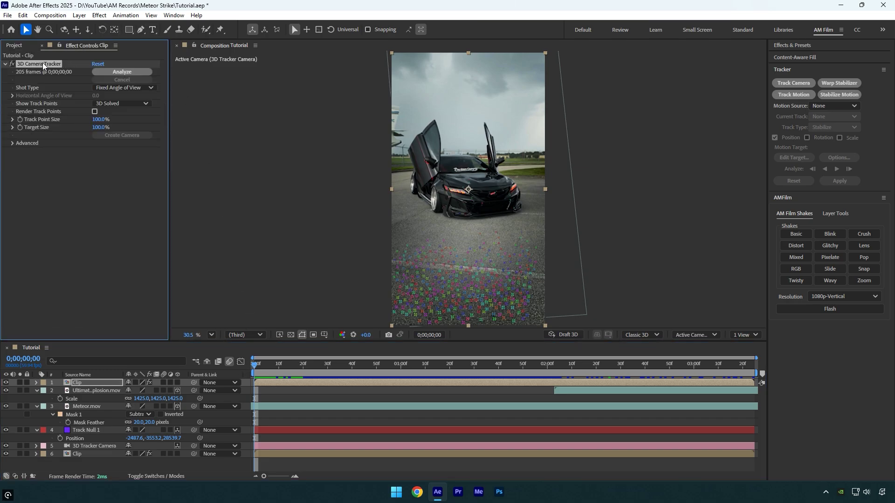
key("Delete")
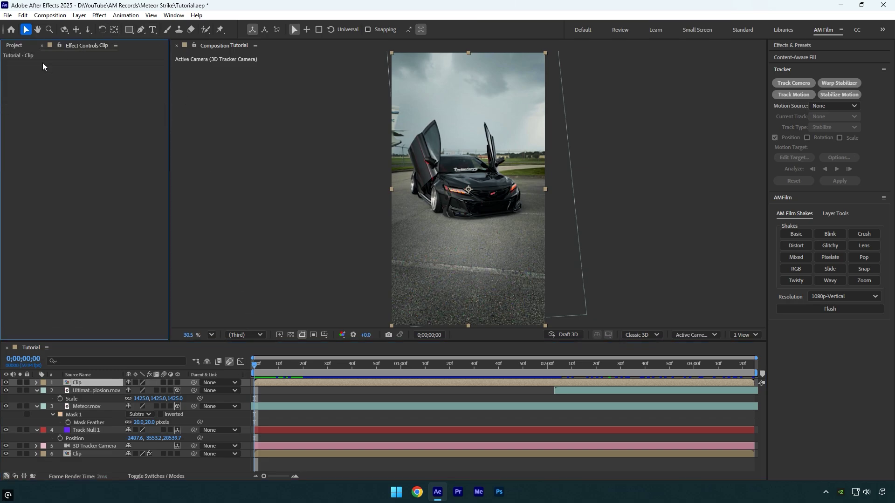
- Roto Brush the car and windshield at full resolution, then freeze the matte
left_click(206, 30)
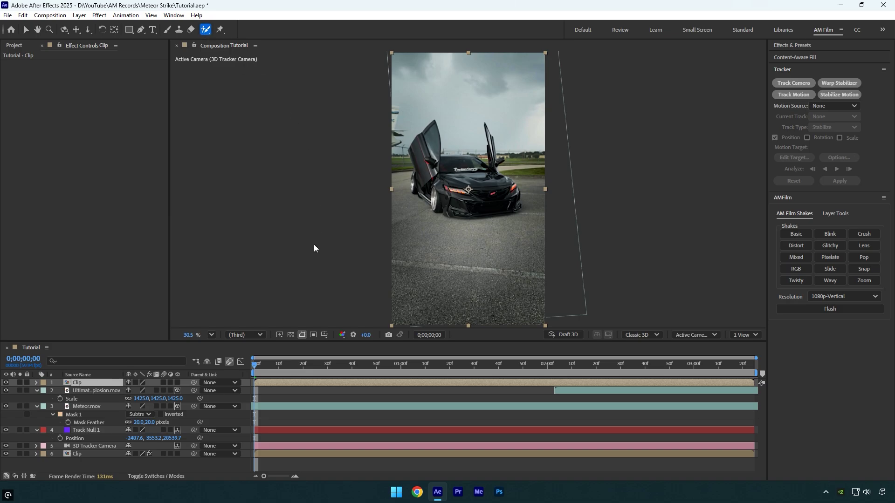
left_click(243, 336)
left_click(243, 364)
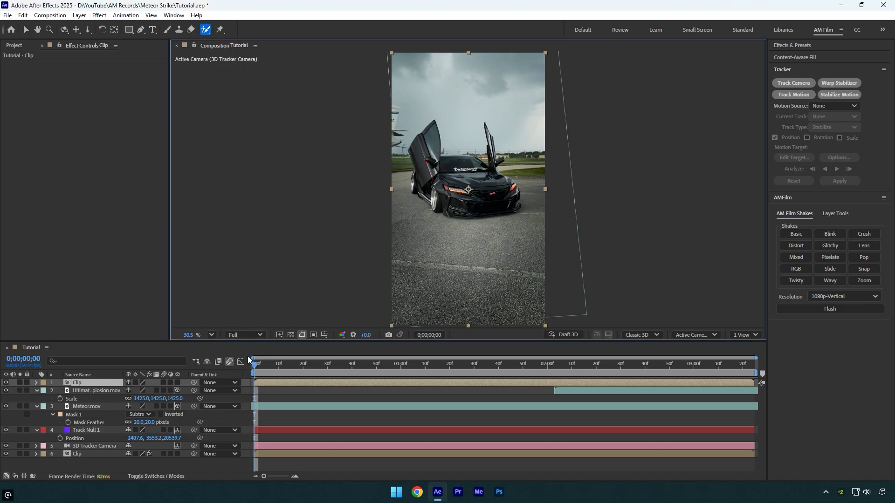
double_click(84, 384)
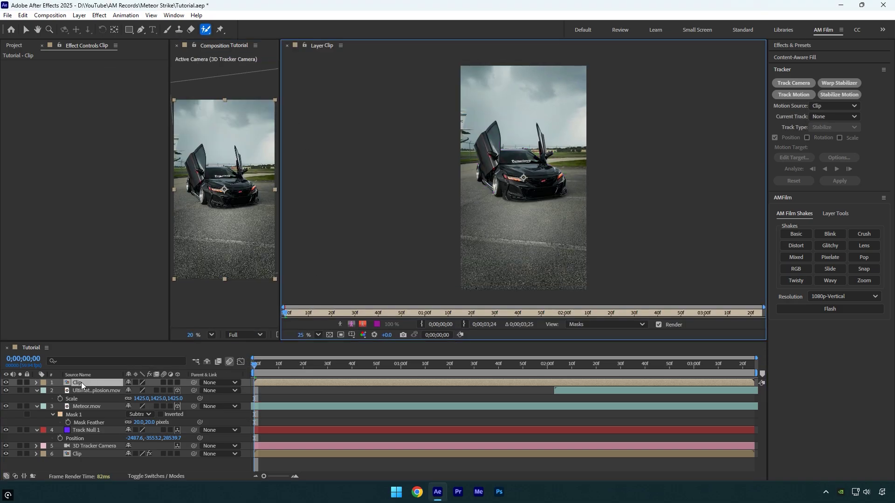
scroll(524, 182, "up", 3)
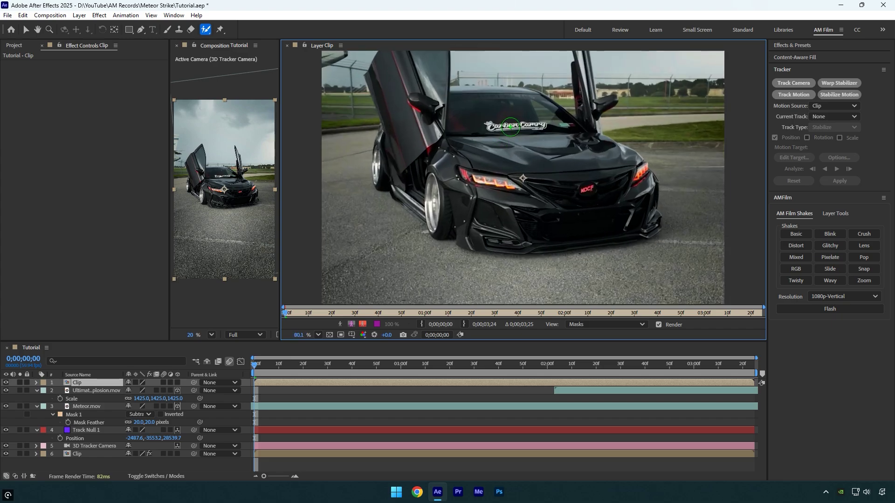
left_click_drag(483, 140, 521, 177)
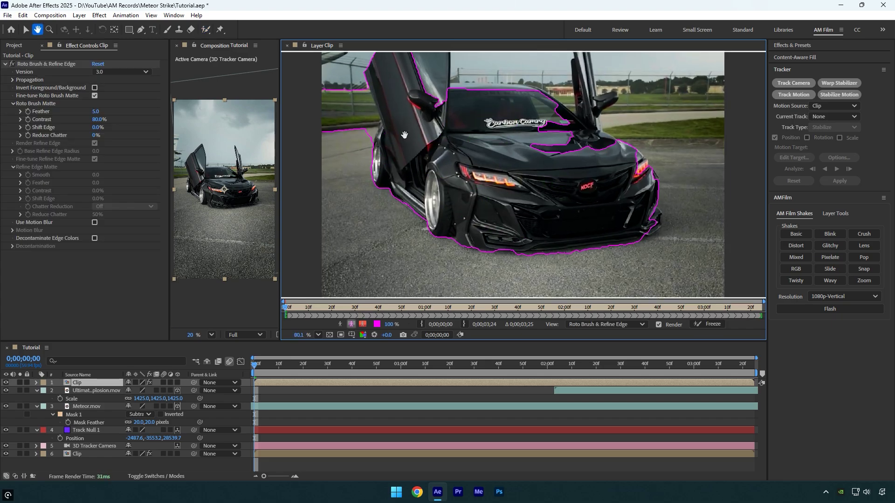
scroll(559, 140, "up", 4)
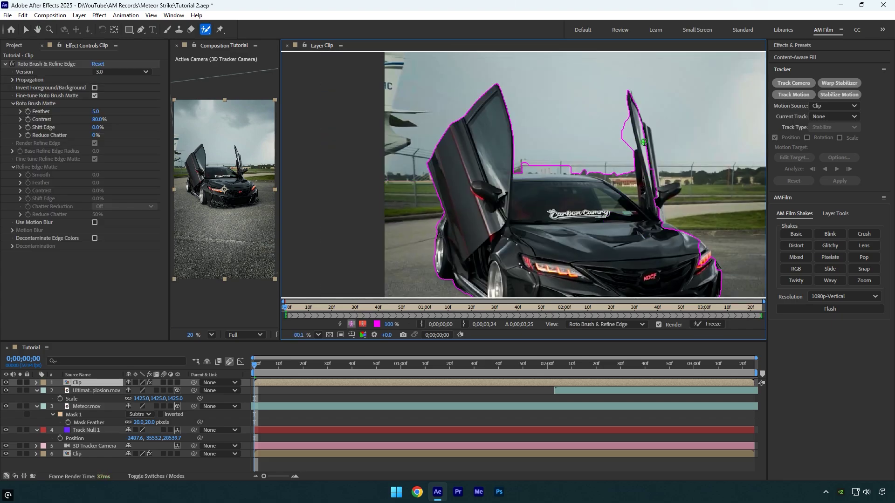
left_click_drag(654, 205, 662, 248)
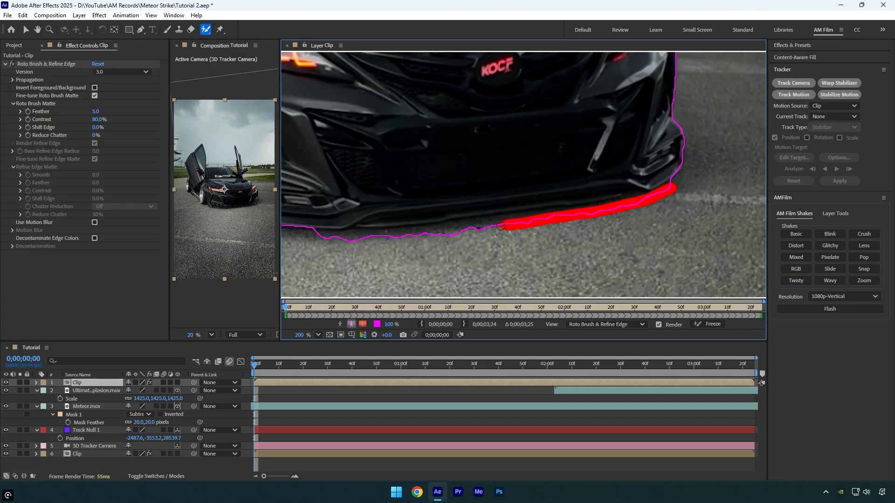
scroll(405, 164, "down", 5)
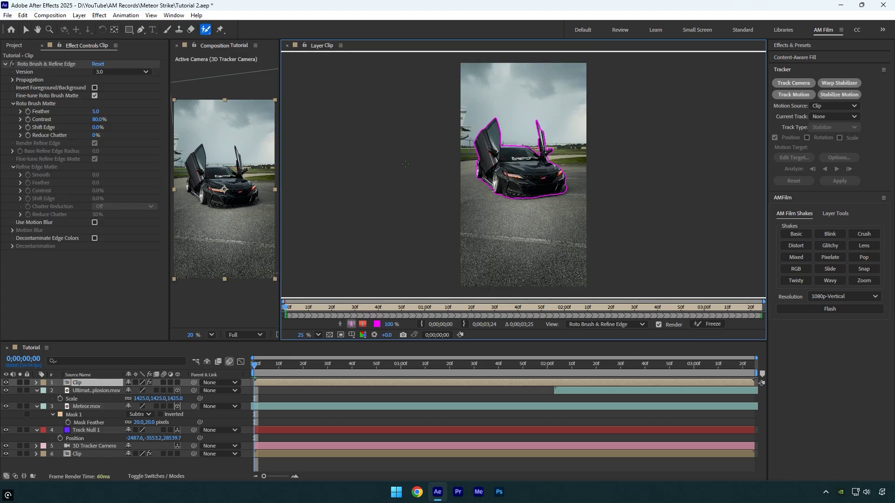
left_click(706, 323)
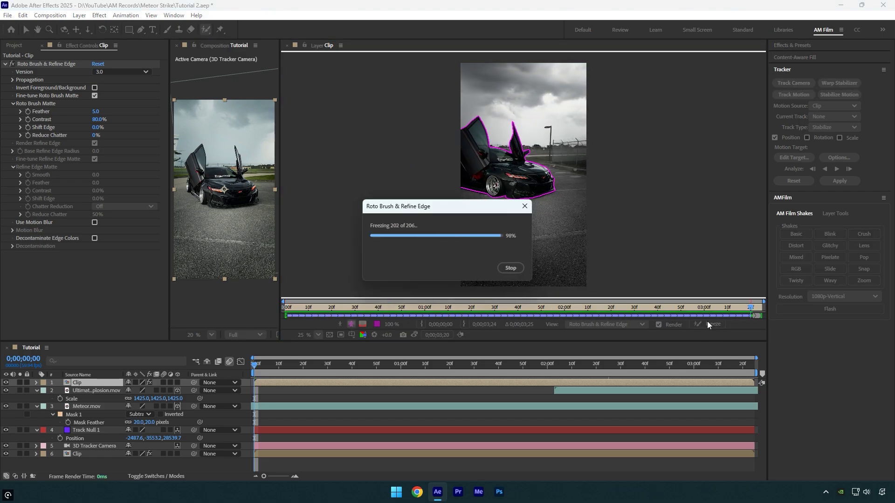
- Set comp resolution to Auto and preview the explosion bursting behind the rotoscoped car
left_click(287, 47)
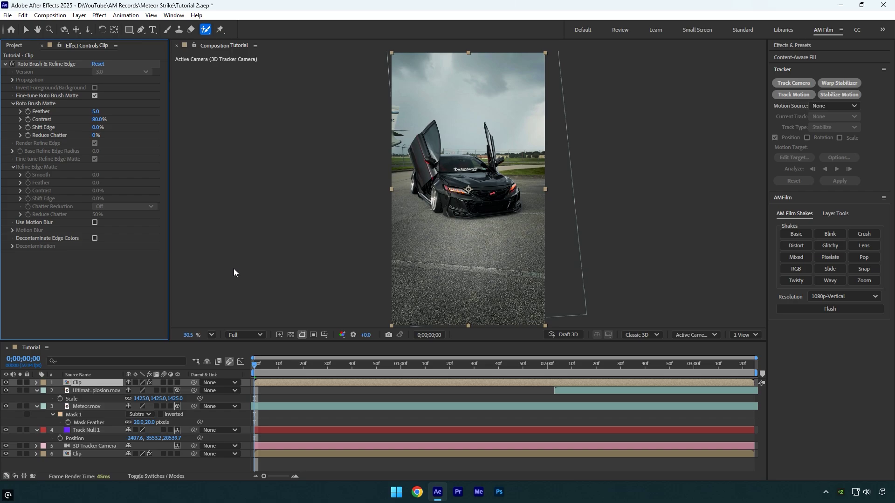
left_click(250, 333)
left_click(246, 350)
left_click(244, 373)
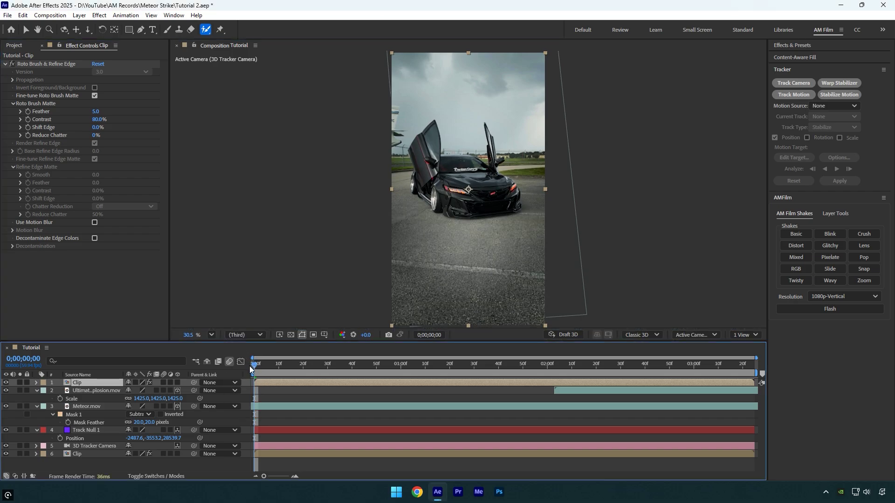
key("space")
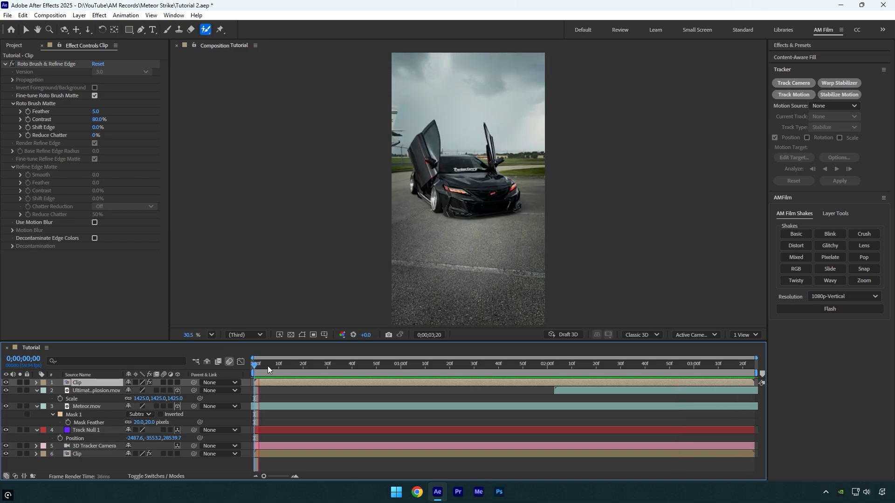
left_click_drag(378, 359, 497, 371)
key("space")
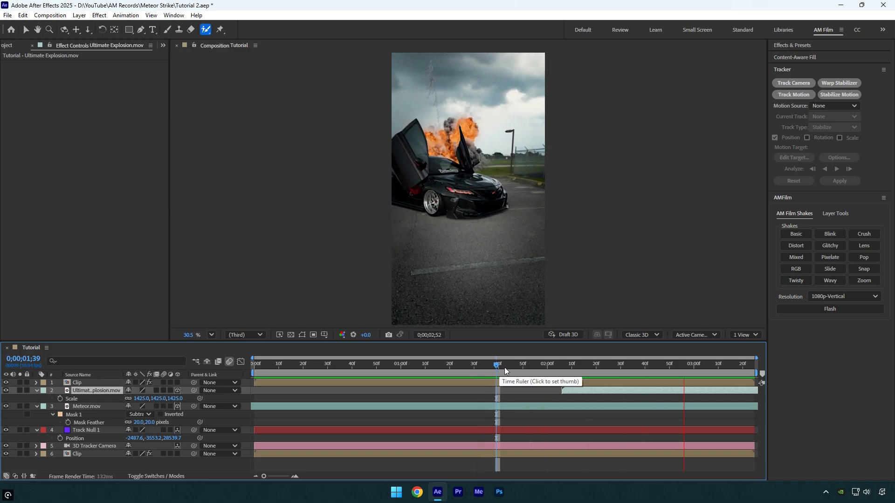
- At the explosion's first frame, add an AM Film Shakes Slide shake layer on top
left_click_drag(504, 368, 561, 368)
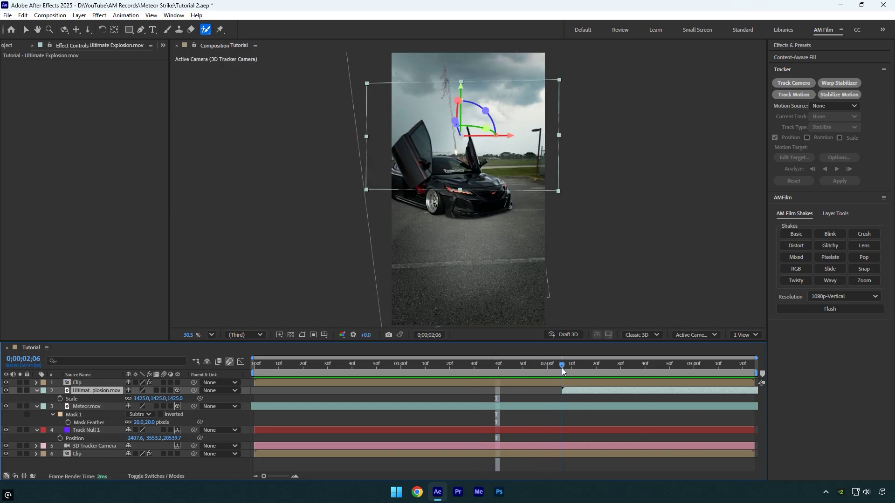
left_click(565, 383)
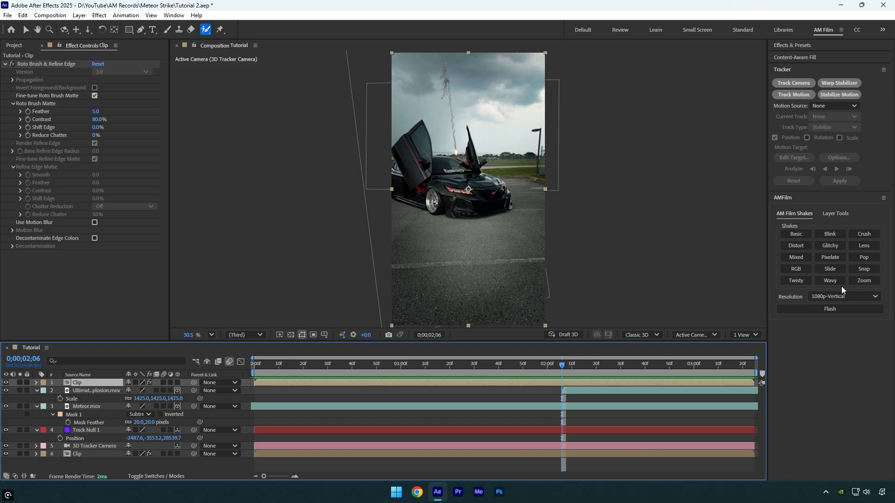
left_click(833, 268)
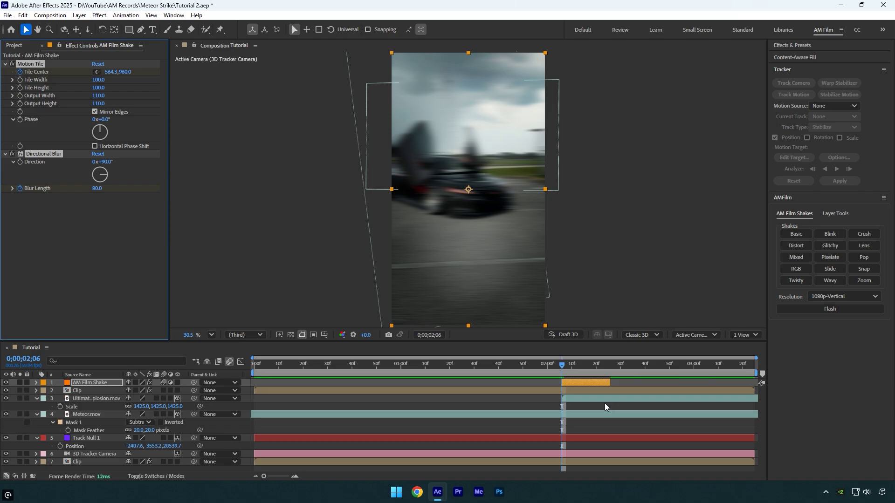
left_click_drag(570, 367, 366, 370)
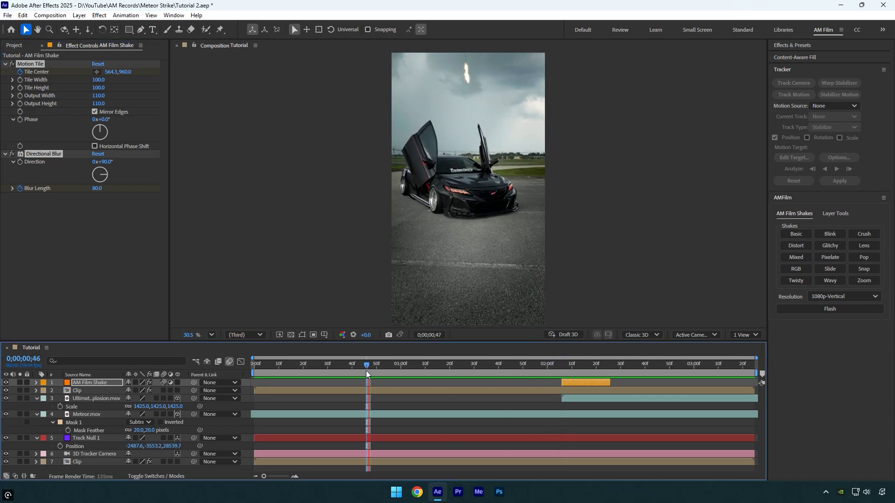